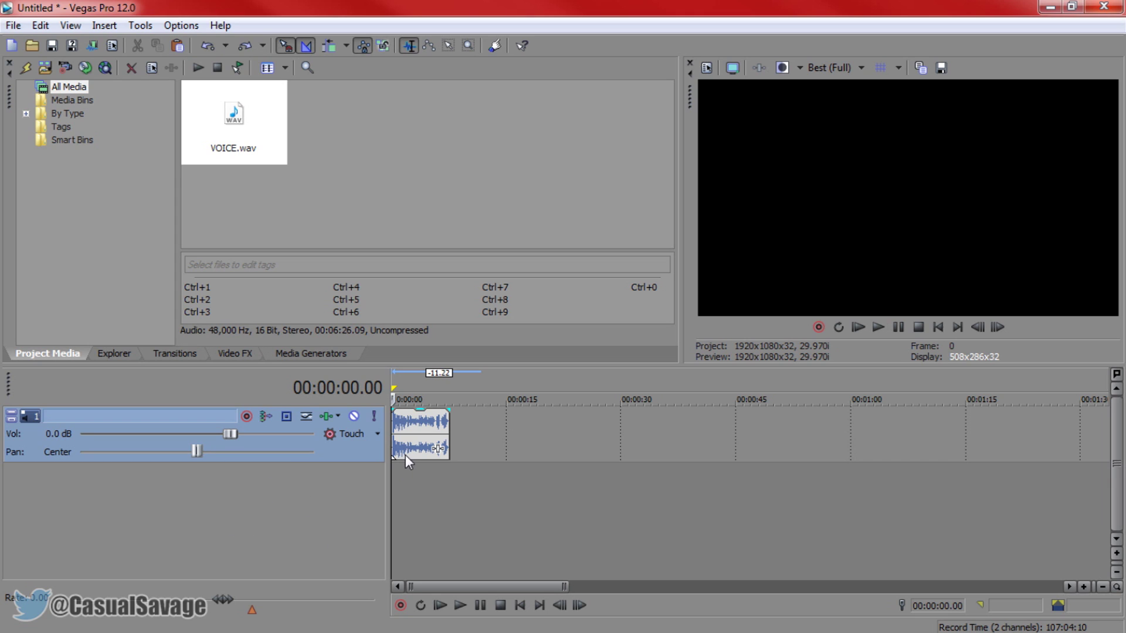
{"action": "scroll", "coordinate": [406, 445], "scroll_direction": "up", "scroll_amount": 1}
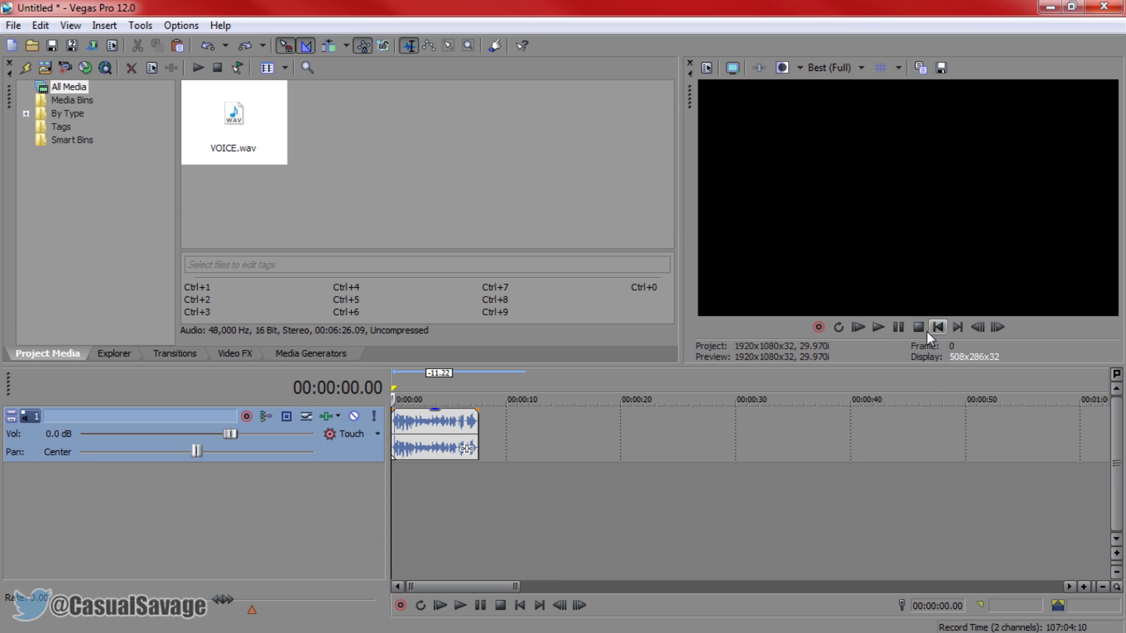
{"action": "left_click", "coordinate": [901, 323]}
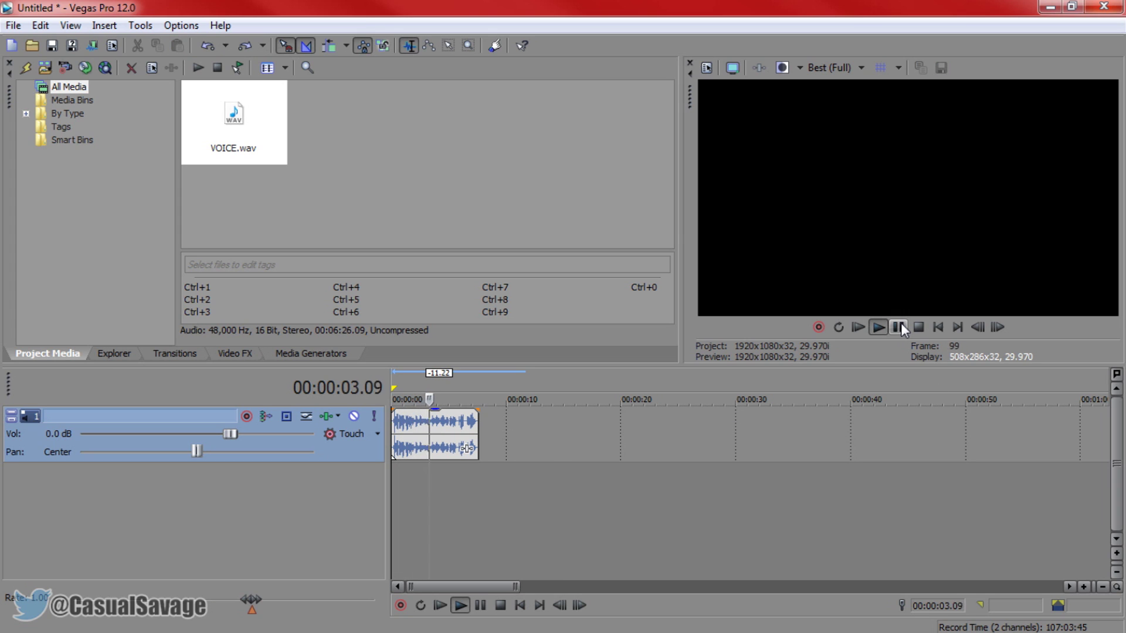
{"action": "left_click", "coordinate": [900, 322]}
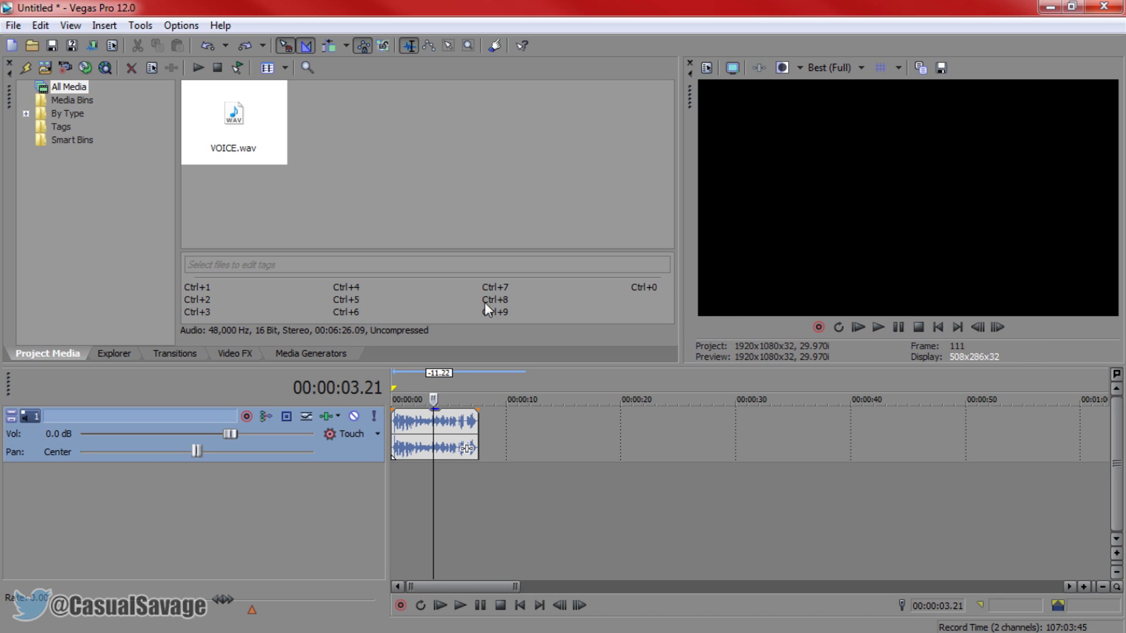
{"action": "left_click_drag", "start_coordinate": [233, 123], "coordinate": [646, 454]}
{"action": "left_click", "coordinate": [664, 448]}
{"action": "key", "text": "s"}
{"action": "left_click", "coordinate": [685, 447]}
{"action": "key", "text": "s"}
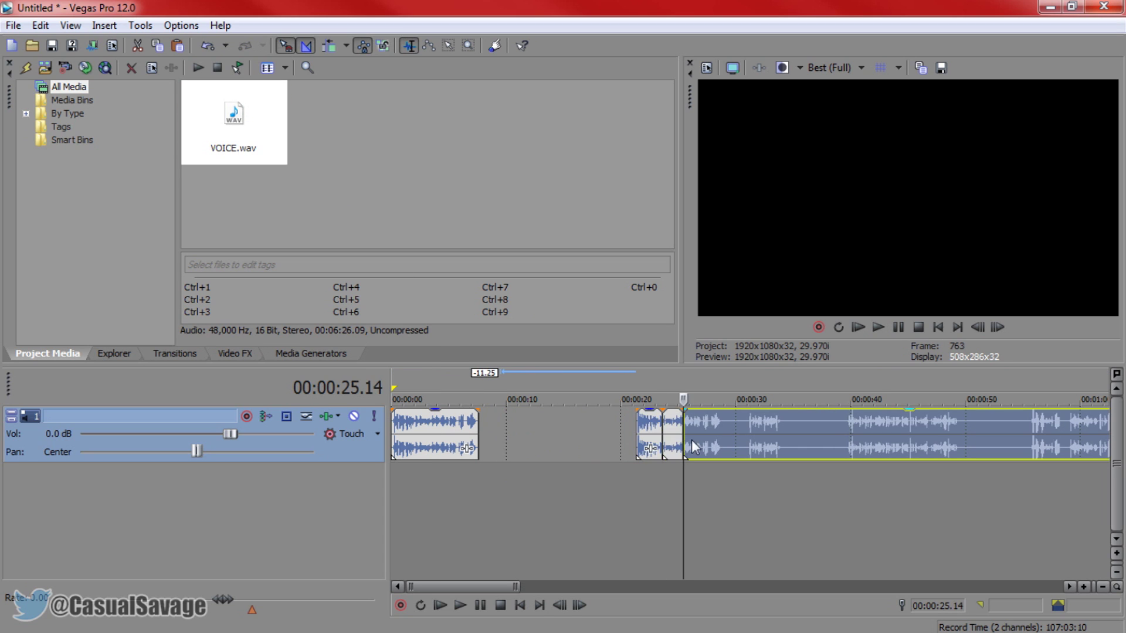
{"action": "left_click", "coordinate": [710, 446]}
{"action": "key", "text": "s"}
{"action": "left_click", "coordinate": [722, 444]}
{"action": "key", "text": "Delete"}
{"action": "left_click", "coordinate": [700, 440]}
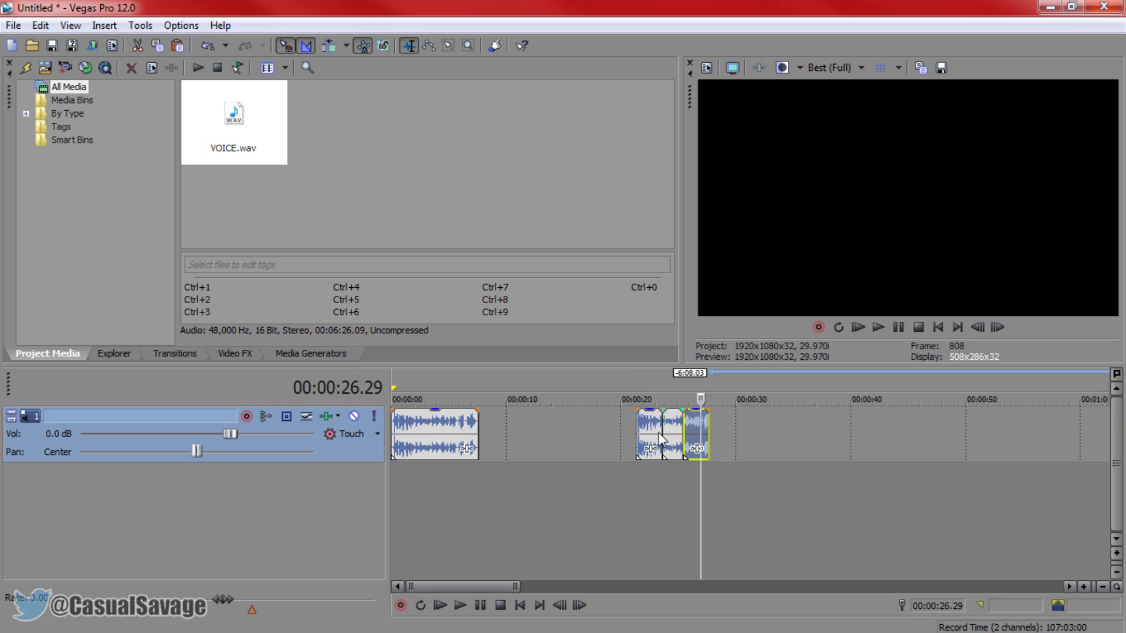
{"action": "left_click", "coordinate": [648, 437], "text": "shift"}
{"action": "left_click_drag", "start_coordinate": [673, 411], "coordinate": [557, 422]}
{"action": "left_click_drag", "start_coordinate": [651, 436], "coordinate": [494, 436]}
{"action": "left_click", "coordinate": [467, 434]}
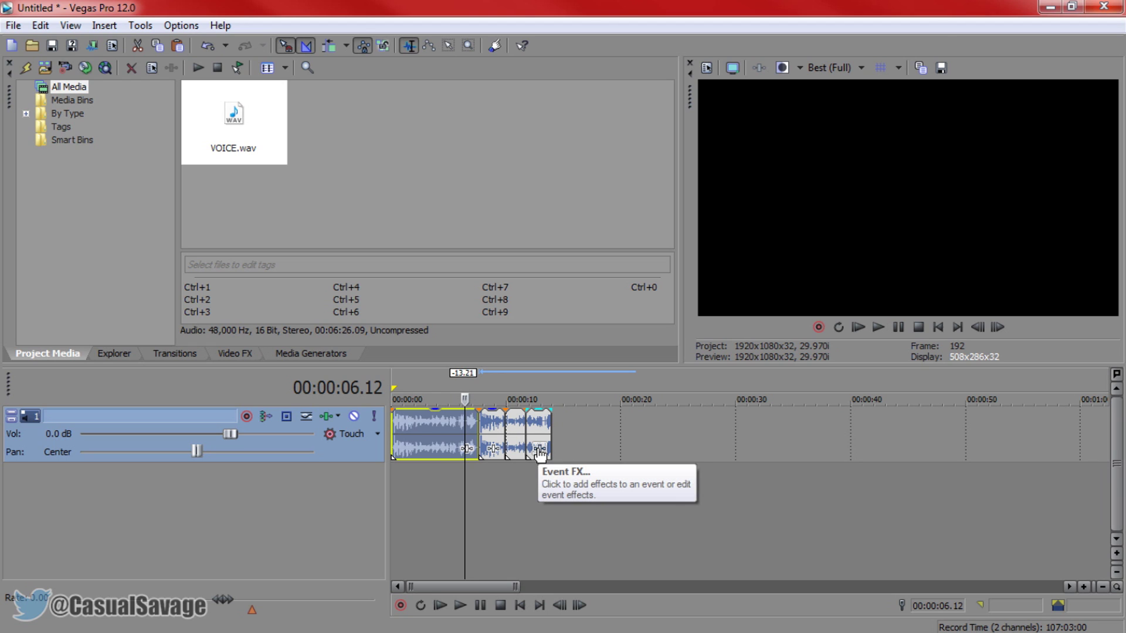
{"action": "left_click", "coordinate": [486, 444]}
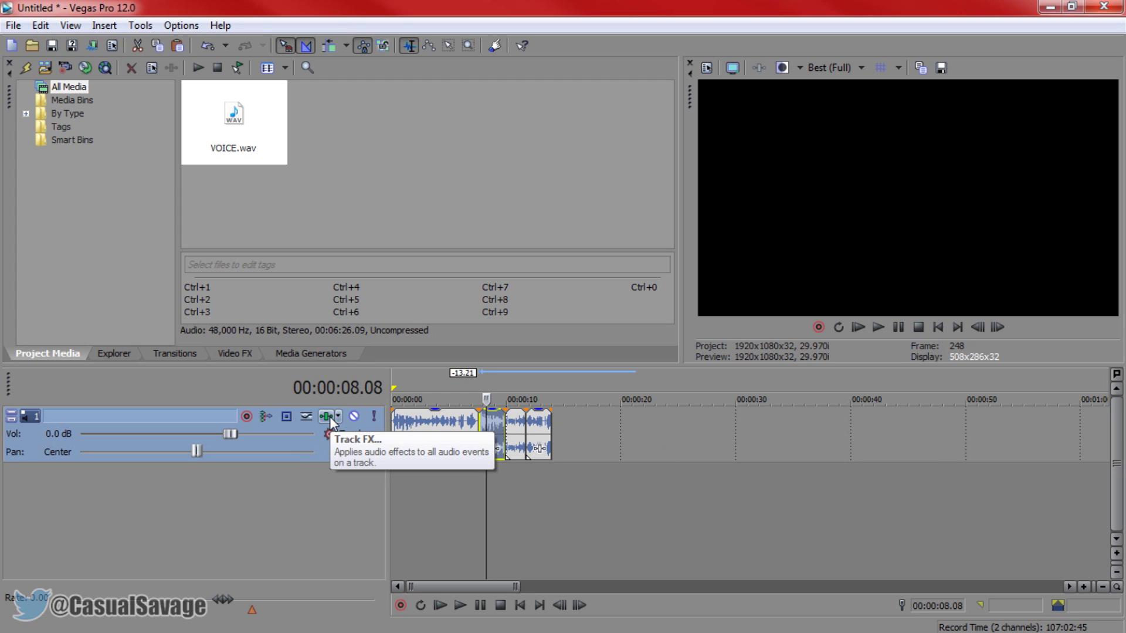
{"action": "left_click", "coordinate": [549, 439], "text": "shift"}
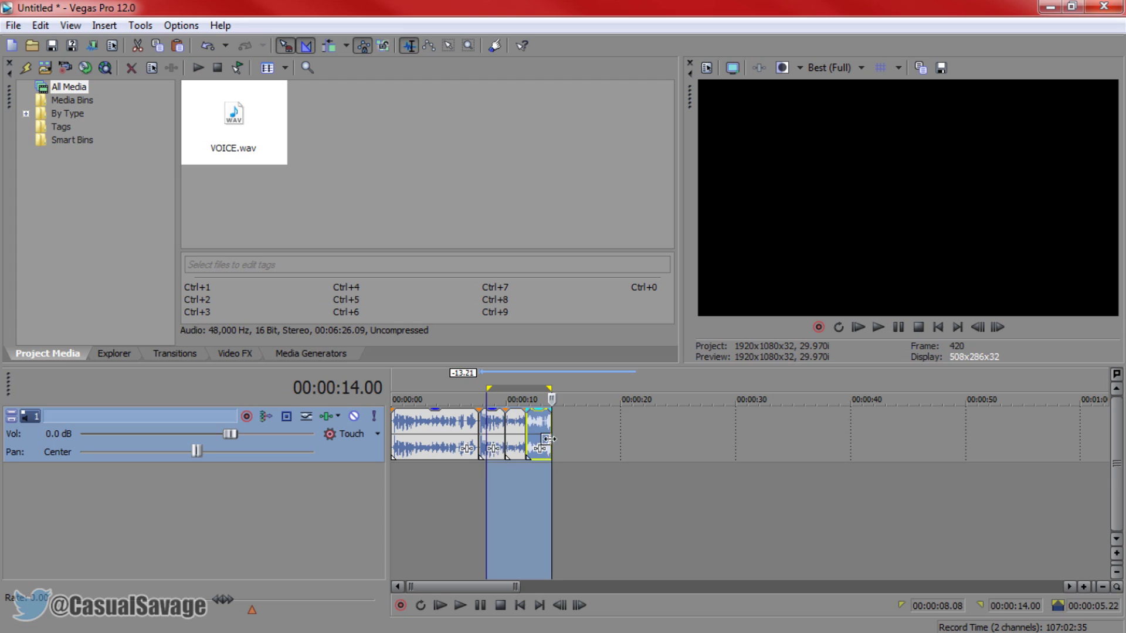
{"action": "left_click", "coordinate": [494, 445]}
{"action": "left_click", "coordinate": [535, 436], "text": "shift"}
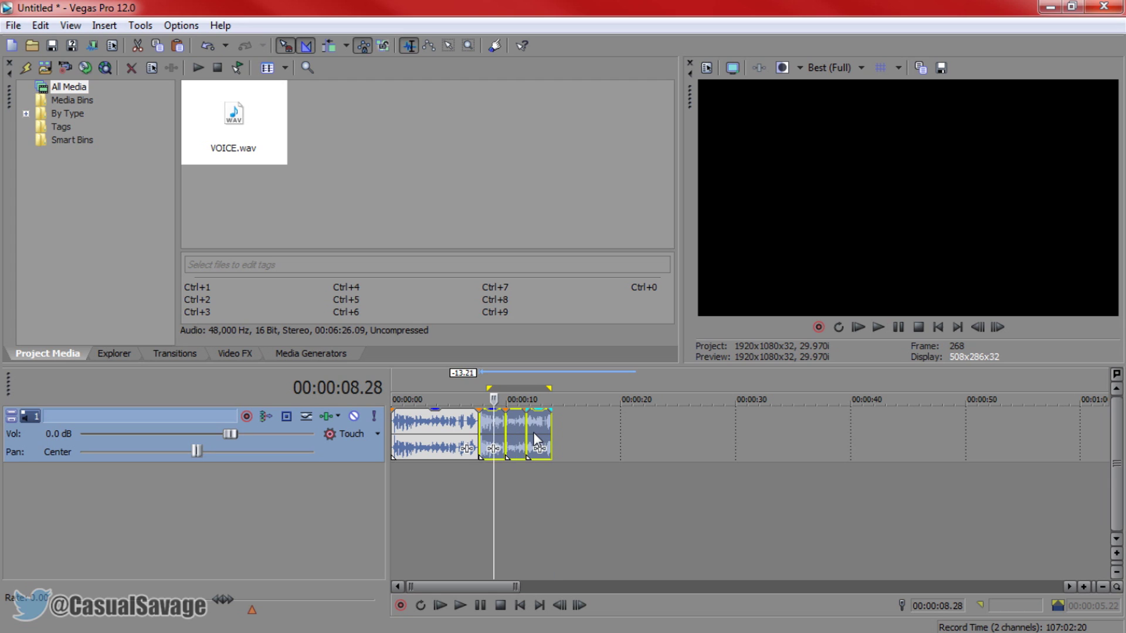
{"action": "key", "text": "Delete"}
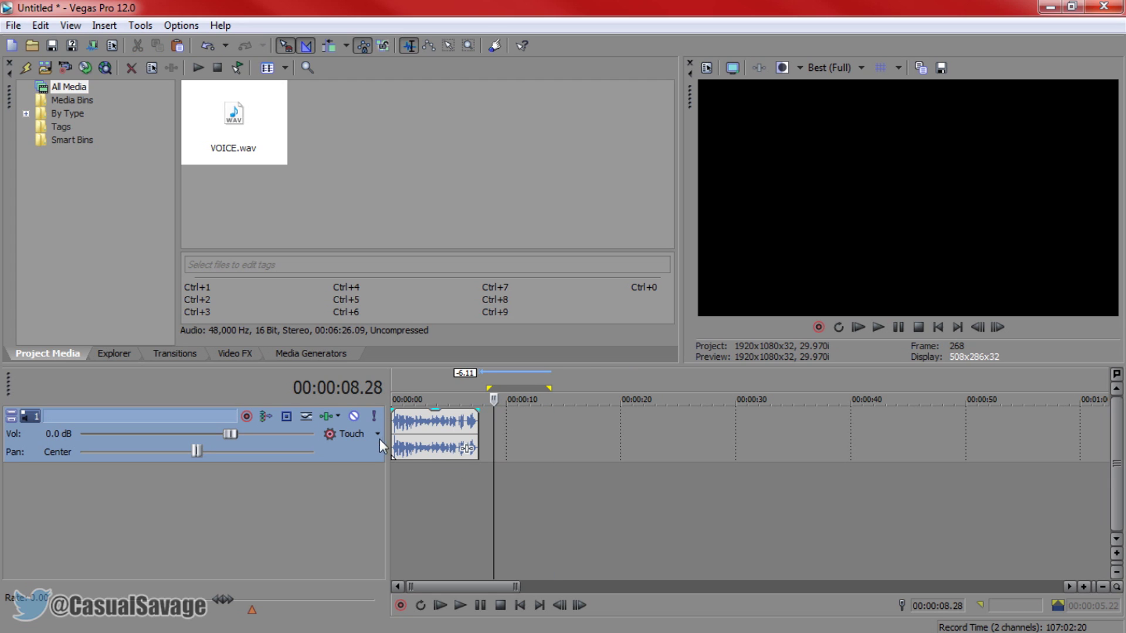
{"action": "left_click", "coordinate": [394, 435]}
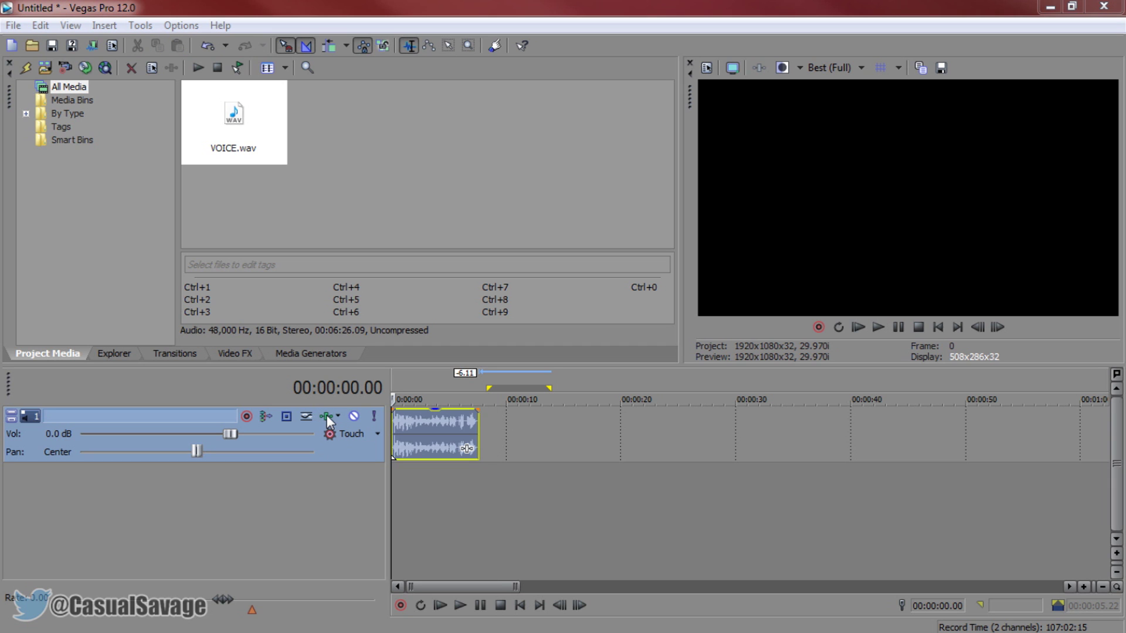
{"action": "left_click", "coordinate": [266, 416]}
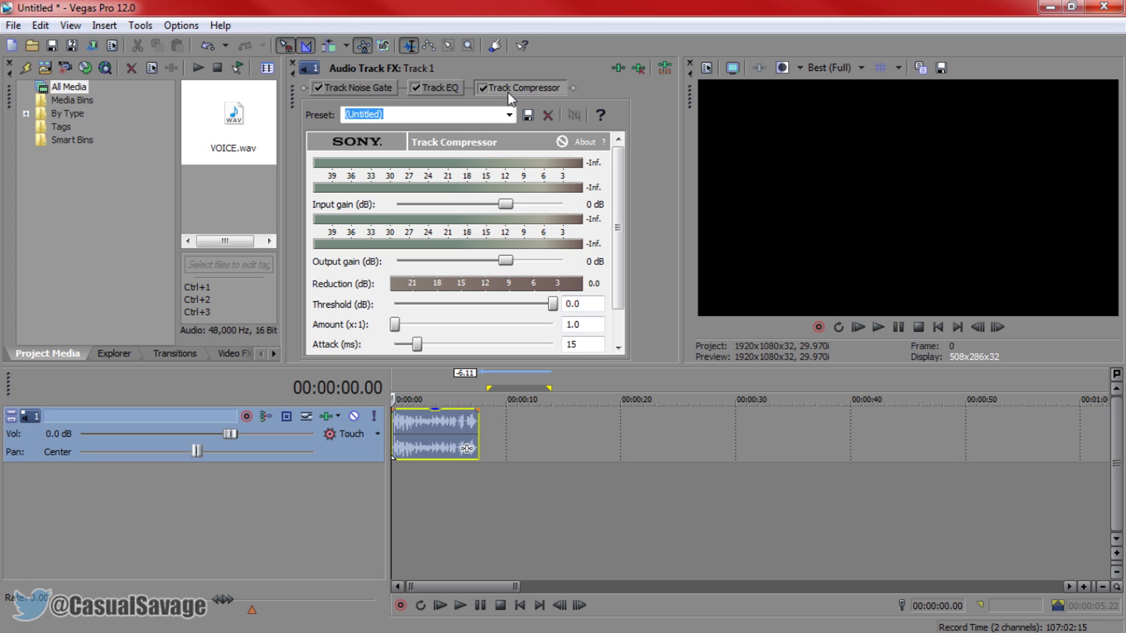
{"action": "left_click_drag", "start_coordinate": [293, 102], "coordinate": [229, 255]}
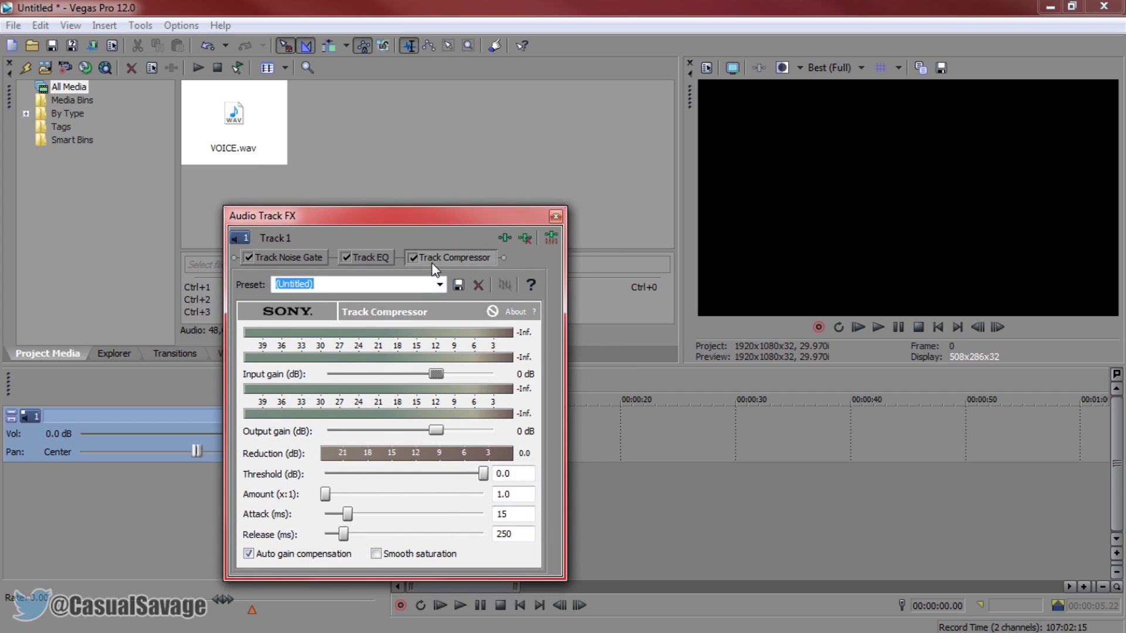
{"action": "left_click", "coordinate": [556, 216]}
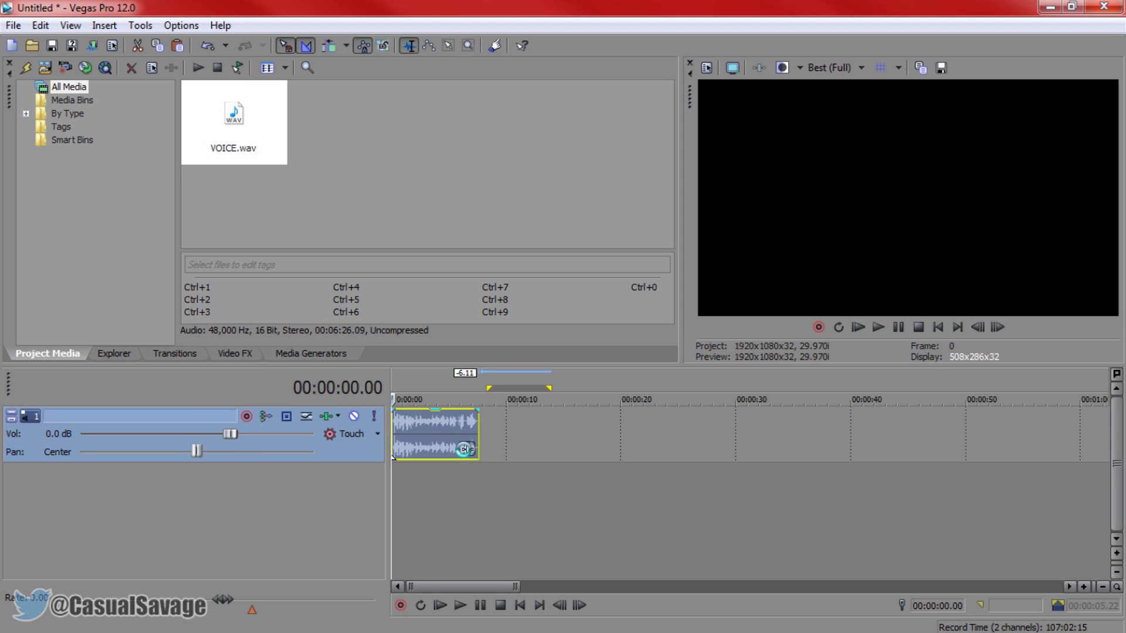
{"action": "left_click", "coordinate": [466, 449]}
Add Track Compressor and Track EQ from the All plug-ins folder to the VOICE clip's effect chain
{"action": "double_click", "coordinate": [346, 233]}
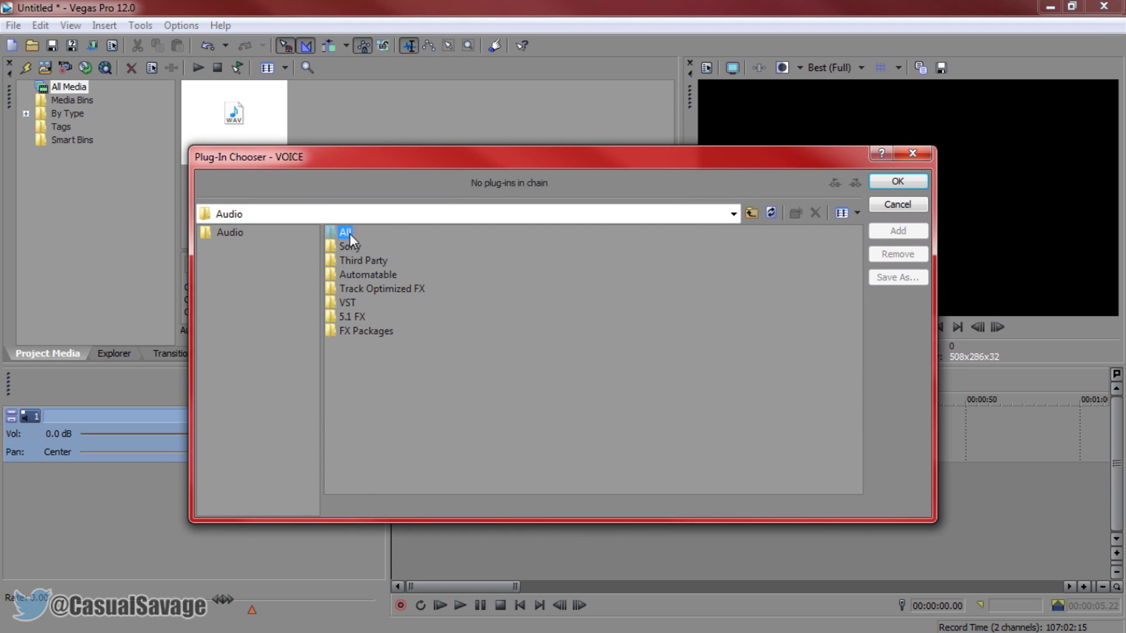
{"action": "left_click_drag", "start_coordinate": [592, 488], "coordinate": [761, 496]}
{"action": "left_click", "coordinate": [605, 346]}
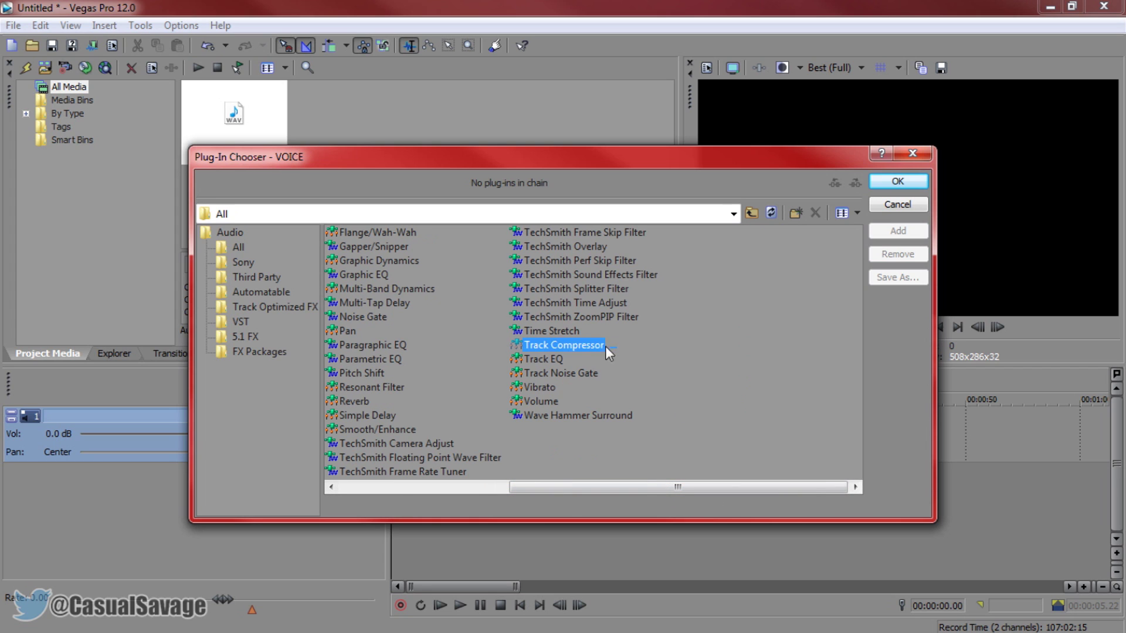
{"action": "left_click", "coordinate": [560, 360]}
{"action": "left_click", "coordinate": [570, 348], "text": "ctrl"}
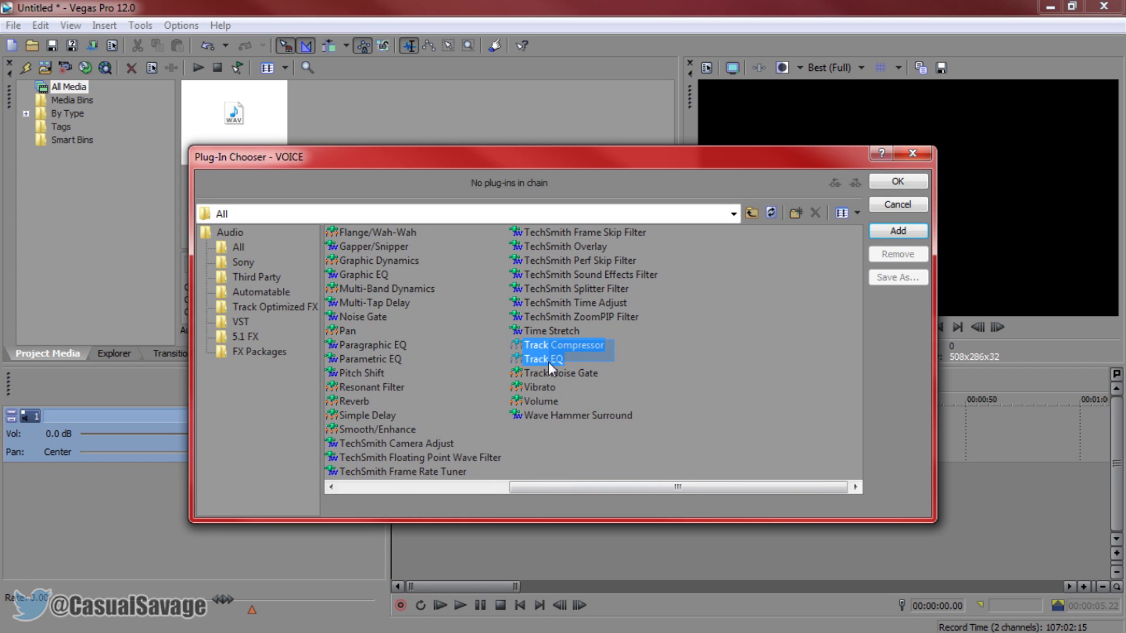
{"action": "left_click", "coordinate": [907, 232]}
{"action": "left_click", "coordinate": [898, 182]}
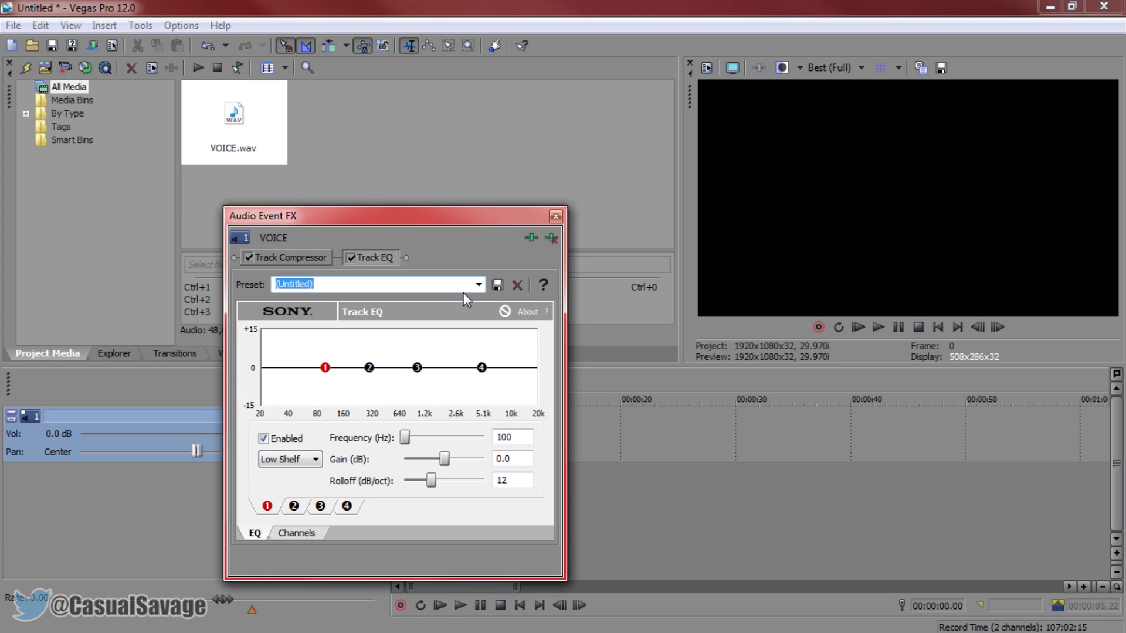
Load the Vocals Track EQ preset and inspect bands 1–4, ending on the 5,882 Hz, 6.5 dB high shelf
{"action": "left_click", "coordinate": [478, 284]}
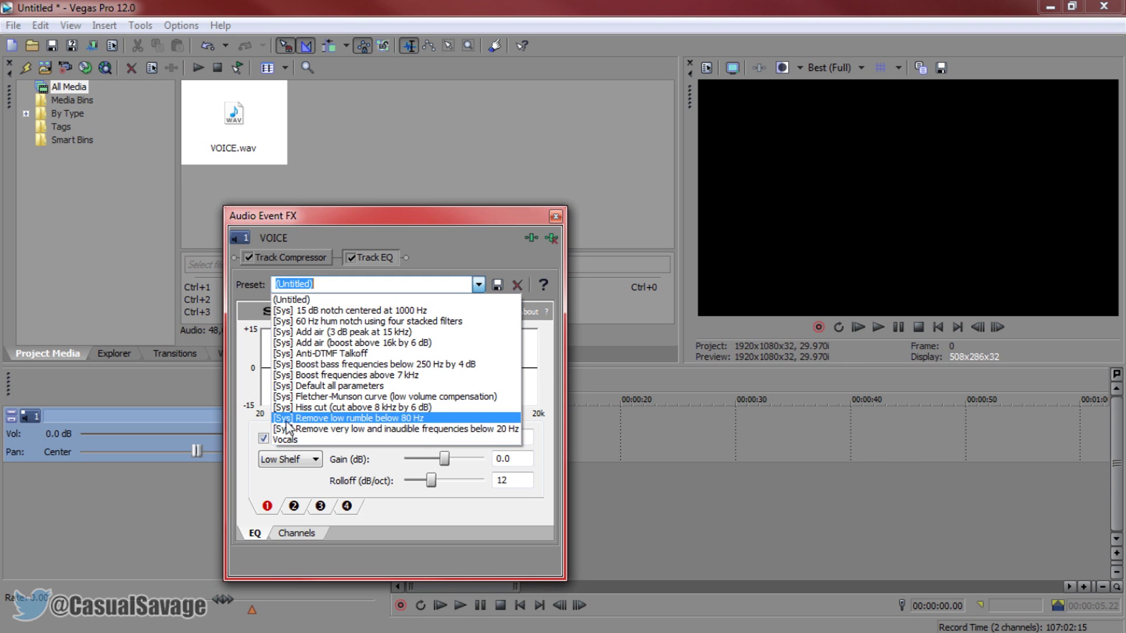
{"action": "left_click", "coordinate": [290, 442]}
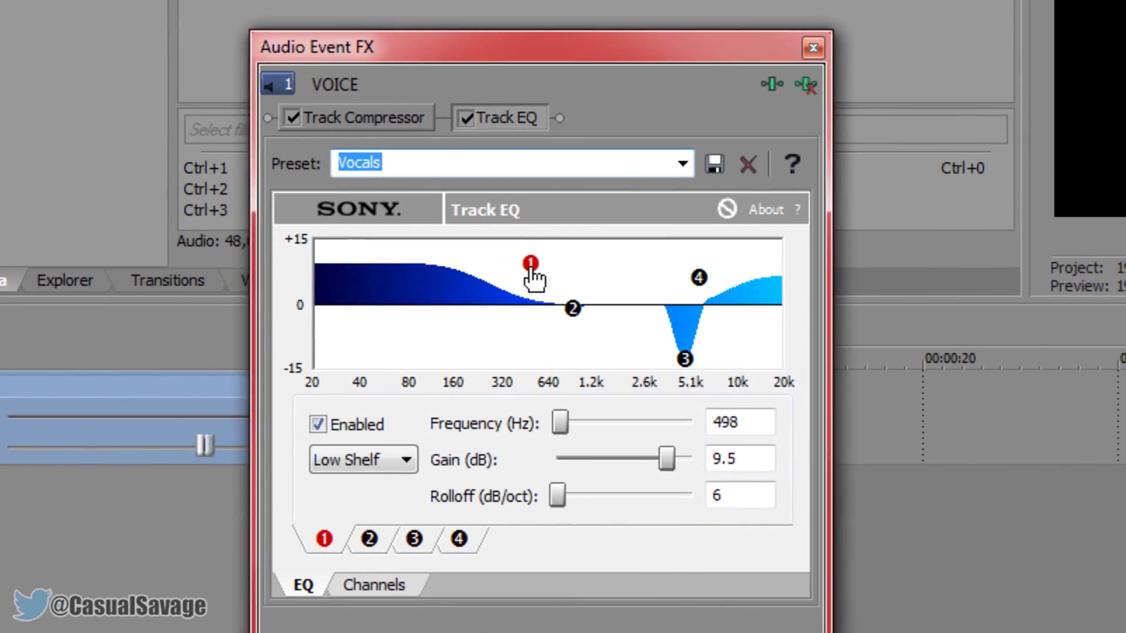
{"action": "left_click", "coordinate": [473, 300]}
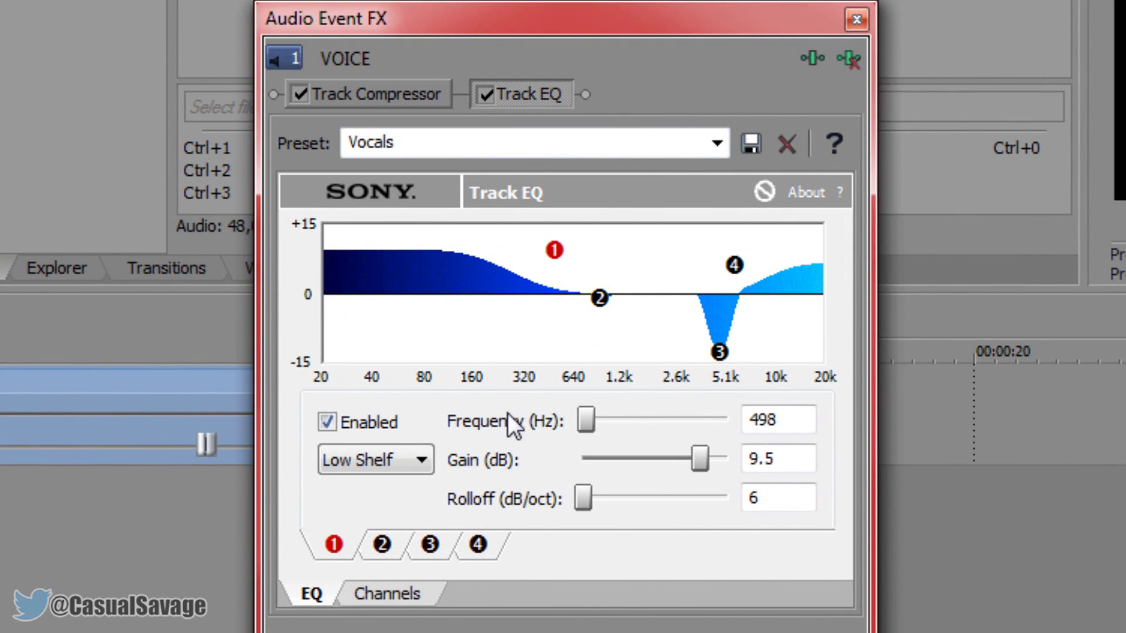
{"action": "left_click", "coordinate": [598, 300]}
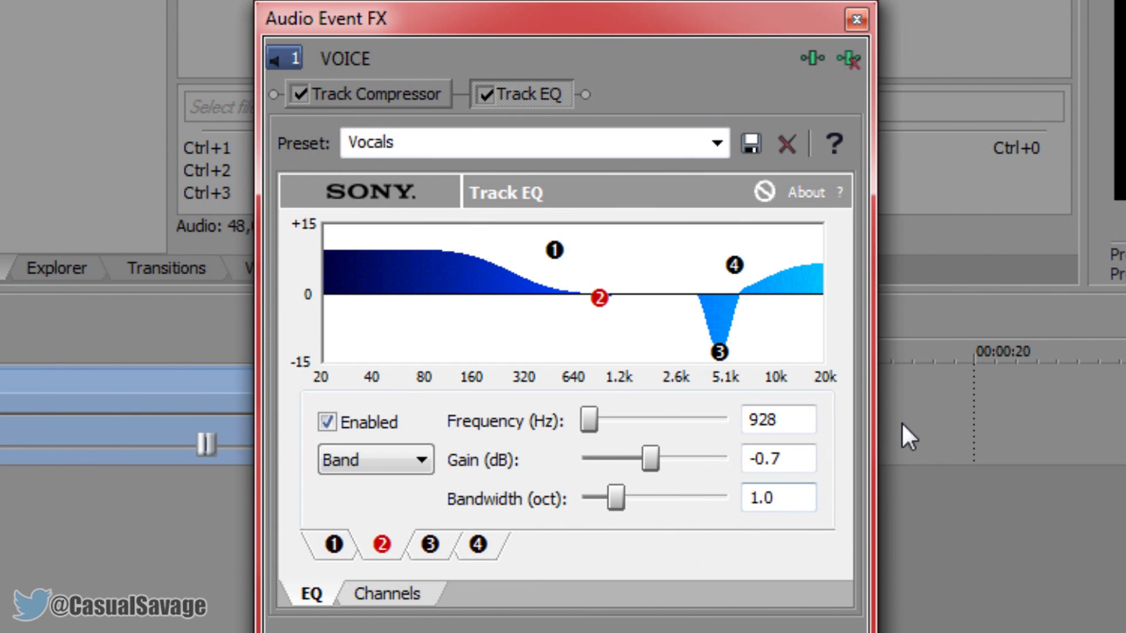
{"action": "left_click", "coordinate": [720, 353]}
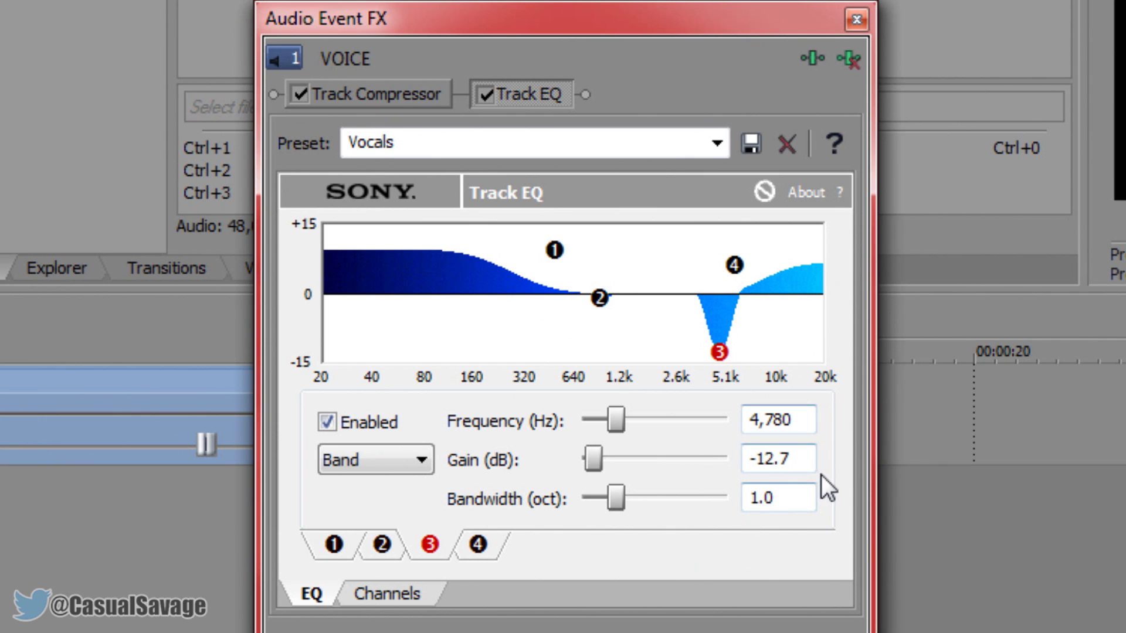
{"action": "left_click", "coordinate": [735, 267]}
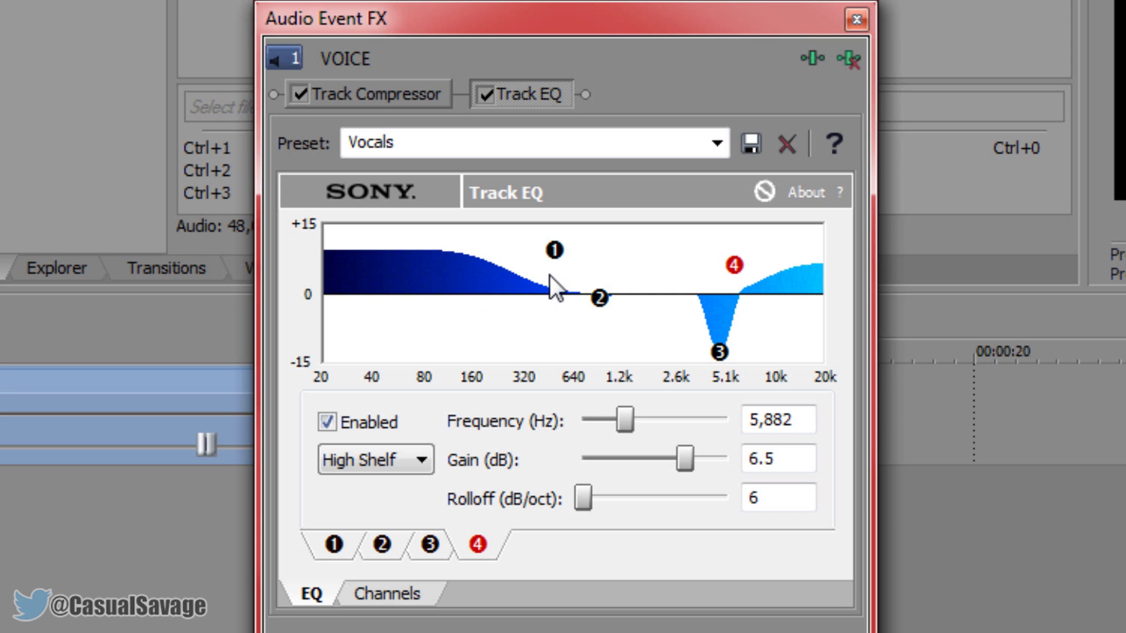
Boost the low shelf to 576 Hz, 9.8 dB and cut the 4,982 Hz notch to -Inf
{"action": "mouse_move", "coordinate": [554, 250]}
{"action": "left_mouse_down"}
{"action": "mouse_move", "coordinate": [552, 276]}
{"action": "mouse_move", "coordinate": [564, 255]}
{"action": "left_mouse_up"}
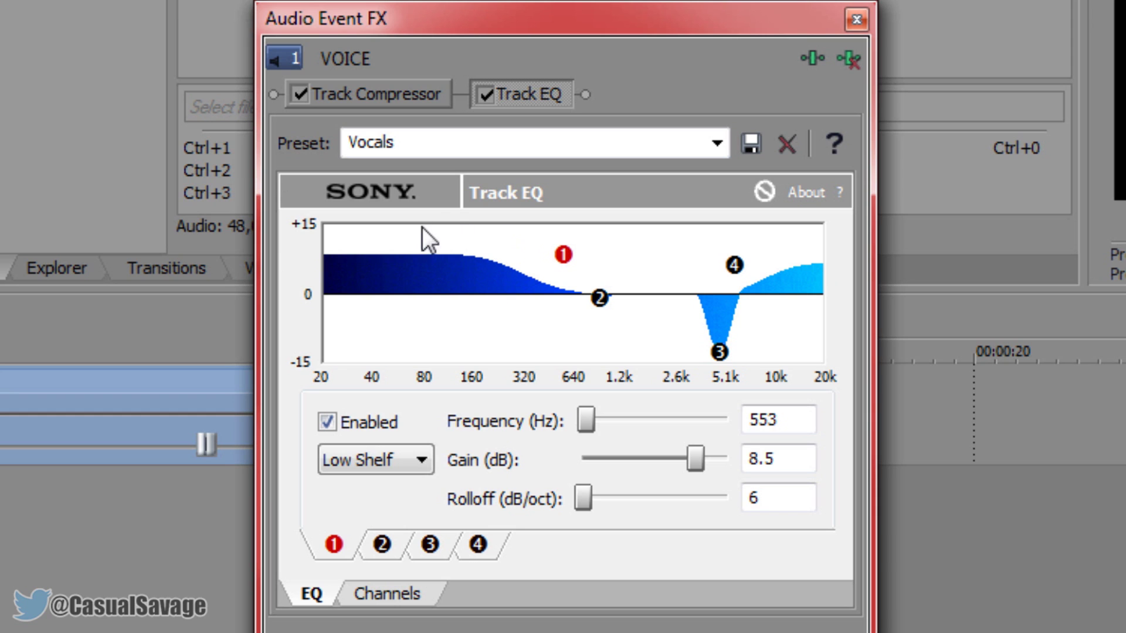
{"action": "mouse_move", "coordinate": [564, 254]}
{"action": "left_mouse_down"}
{"action": "mouse_move", "coordinate": [581, 245]}
{"action": "mouse_move", "coordinate": [544, 243]}
{"action": "mouse_move", "coordinate": [572, 252]}
{"action": "mouse_move", "coordinate": [554, 360]}
{"action": "mouse_move", "coordinate": [566, 249]}
{"action": "left_mouse_up"}
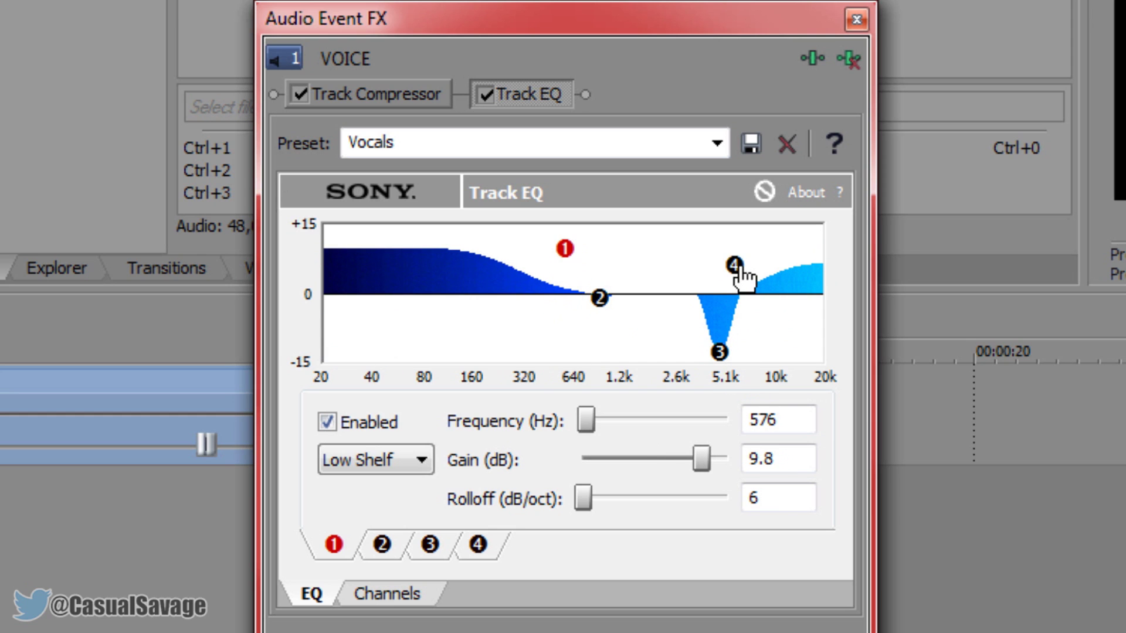
{"action": "mouse_move", "coordinate": [734, 265]}
{"action": "left_mouse_down"}
{"action": "mouse_move", "coordinate": [736, 255]}
{"action": "mouse_move", "coordinate": [735, 291]}
{"action": "mouse_move", "coordinate": [735, 268]}
{"action": "left_mouse_up"}
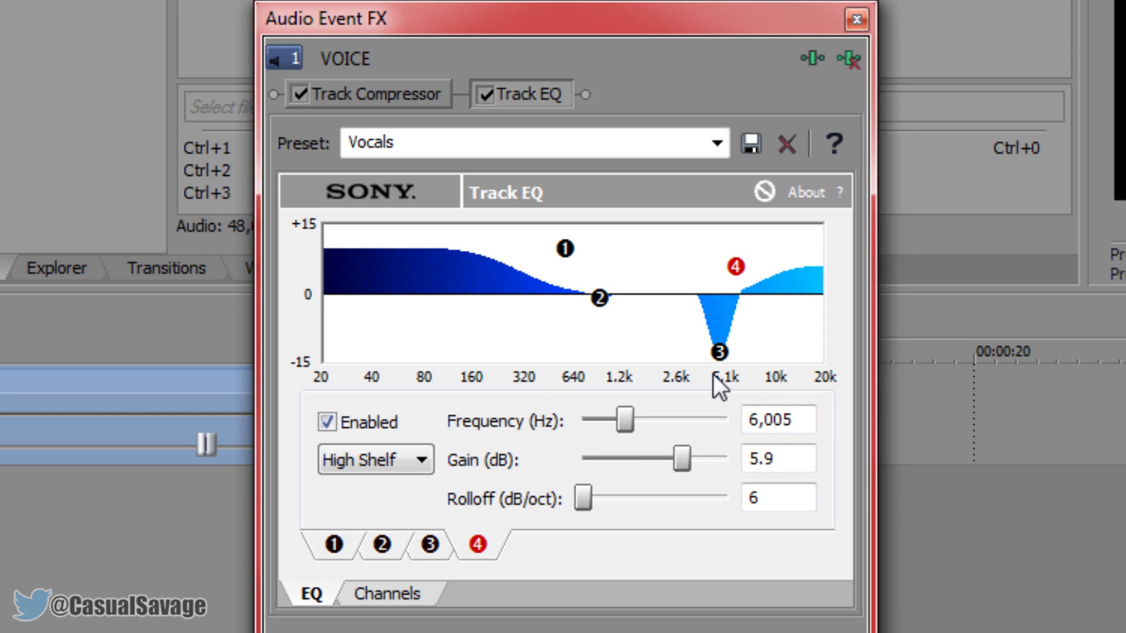
{"action": "left_click_drag", "start_coordinate": [719, 352], "coordinate": [723, 378]}
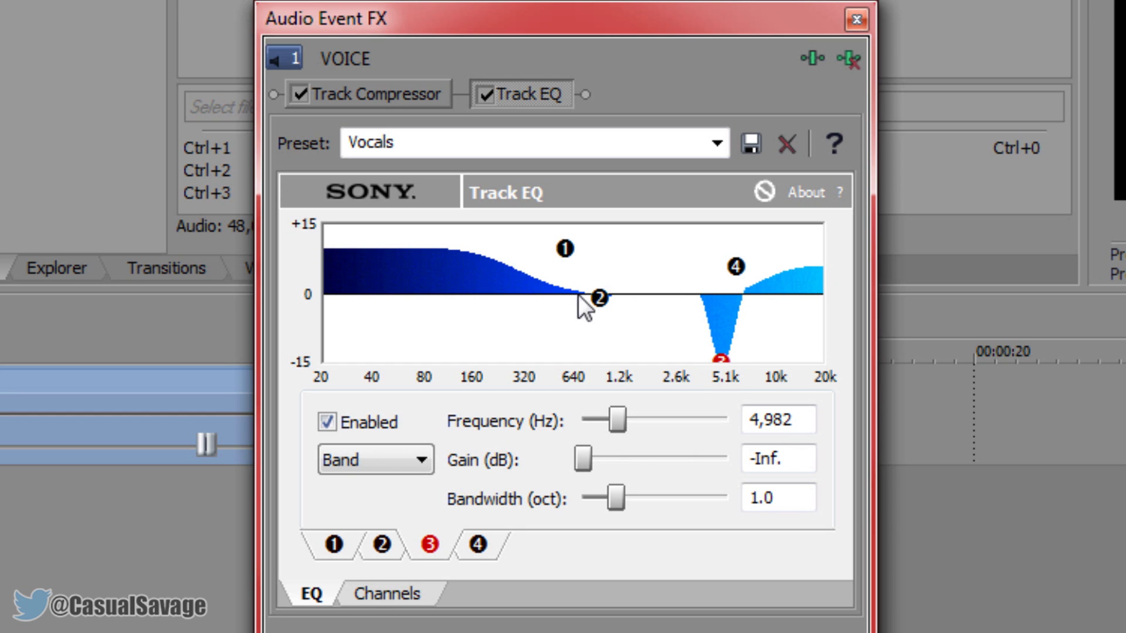
{"action": "left_click", "coordinate": [565, 249]}
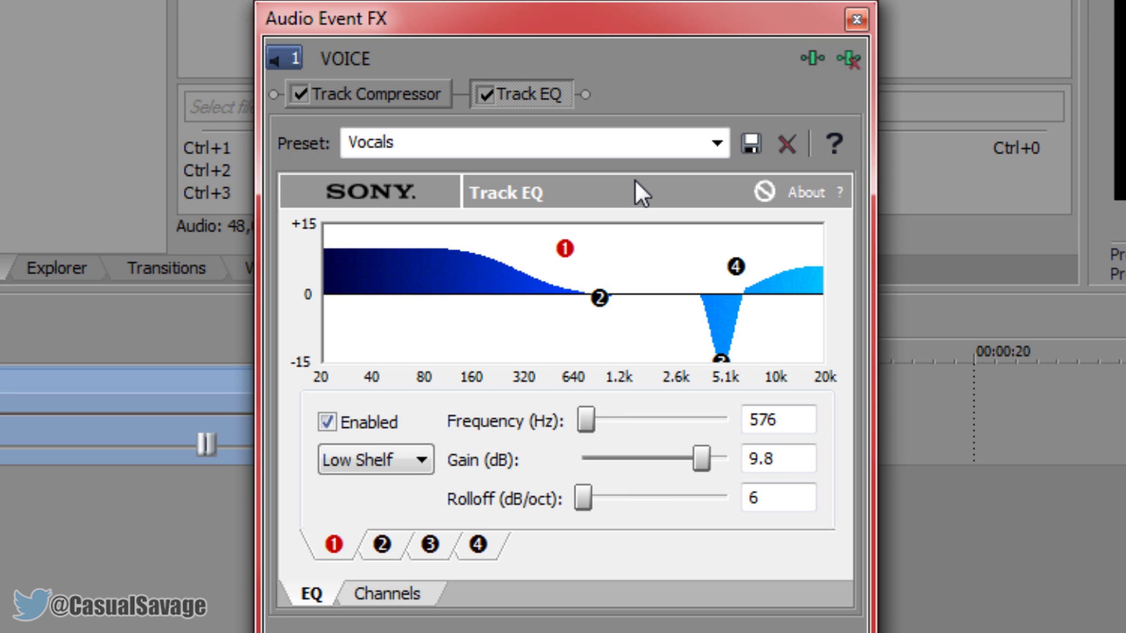
Select the Vocals preset name and open, then close, the EQ preset list
{"action": "left_click_drag", "start_coordinate": [343, 143], "coordinate": [445, 143]}
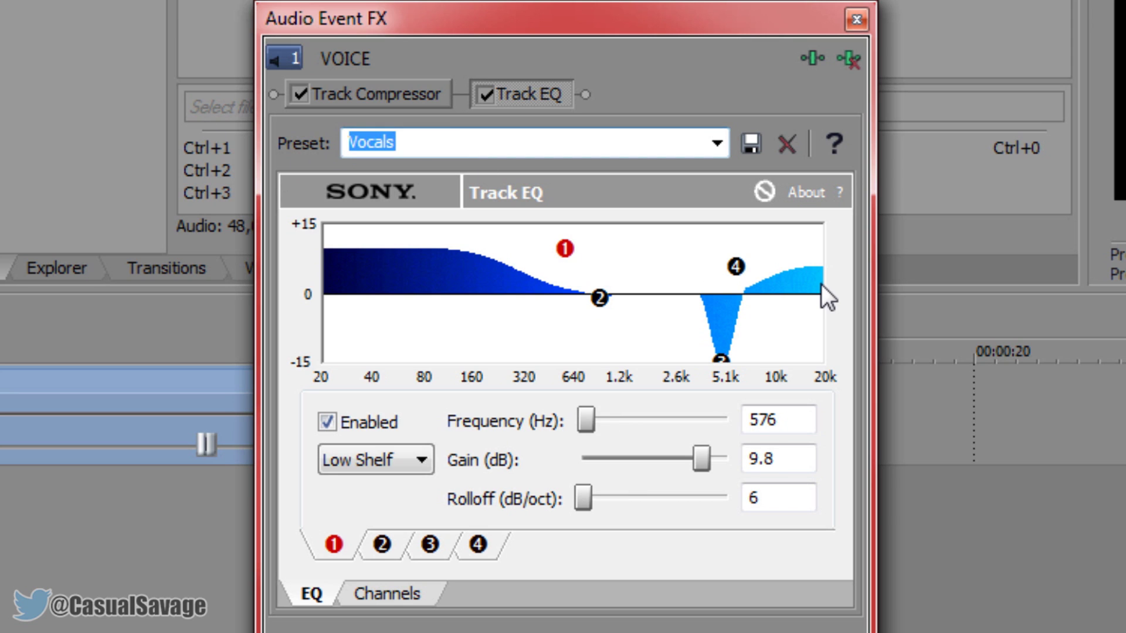
{"action": "left_click", "coordinate": [719, 150]}
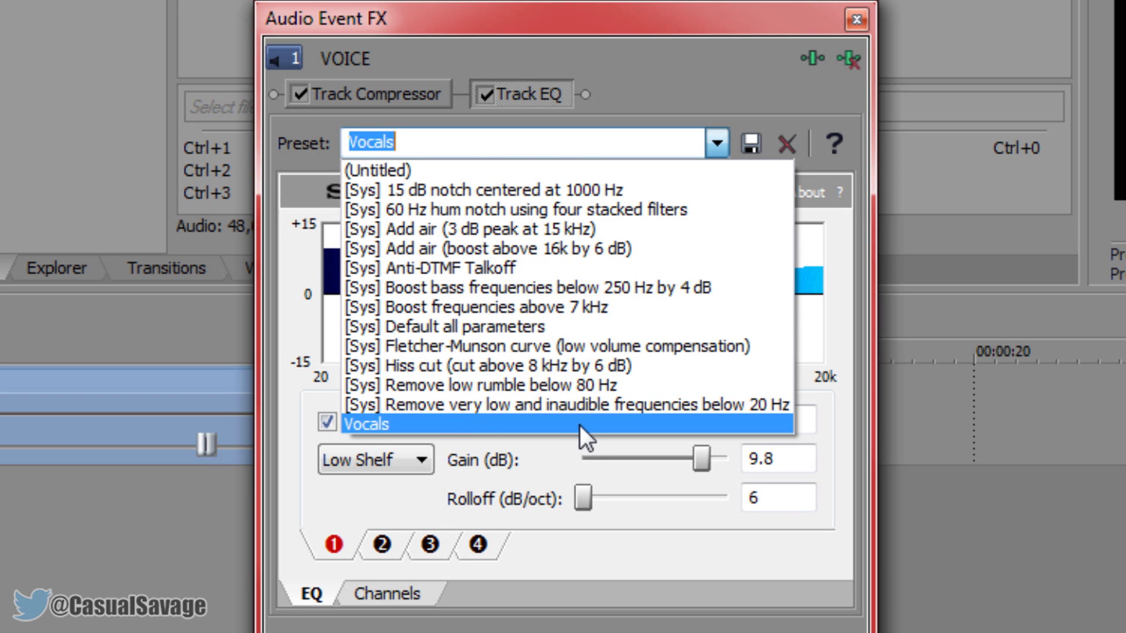
{"action": "left_click", "coordinate": [407, 92]}
Apply the Vocals compressor preset: -10.6 dB threshold, 6.3:1 amount, 5 ms attack, 9 ms release
{"action": "left_click", "coordinate": [412, 91]}
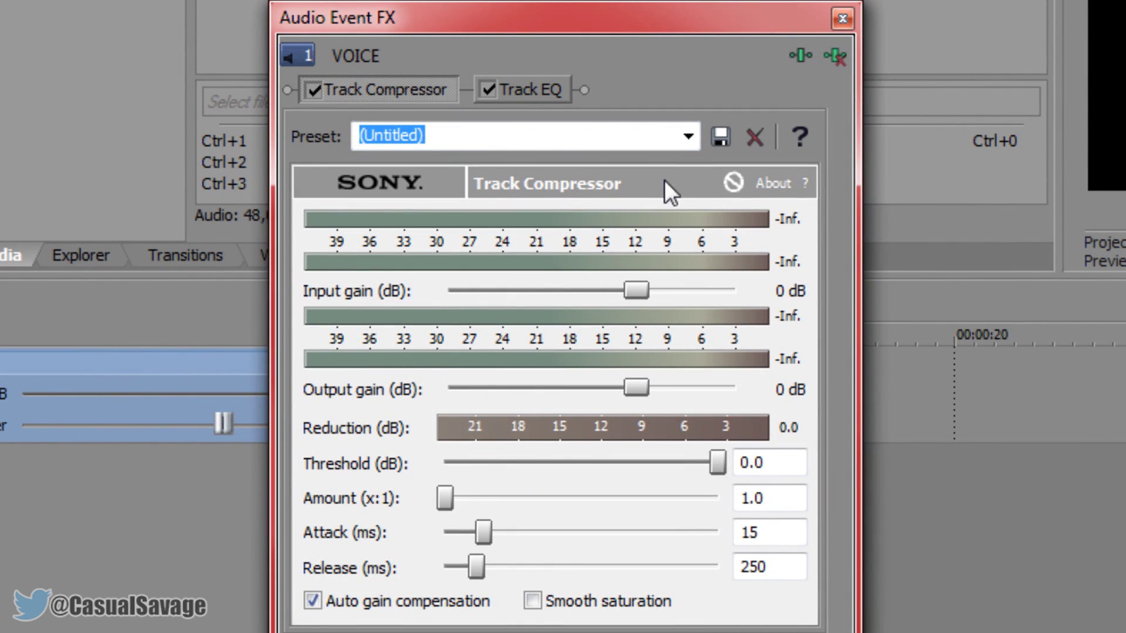
{"action": "left_click", "coordinate": [688, 137]}
{"action": "left_click", "coordinate": [489, 328]}
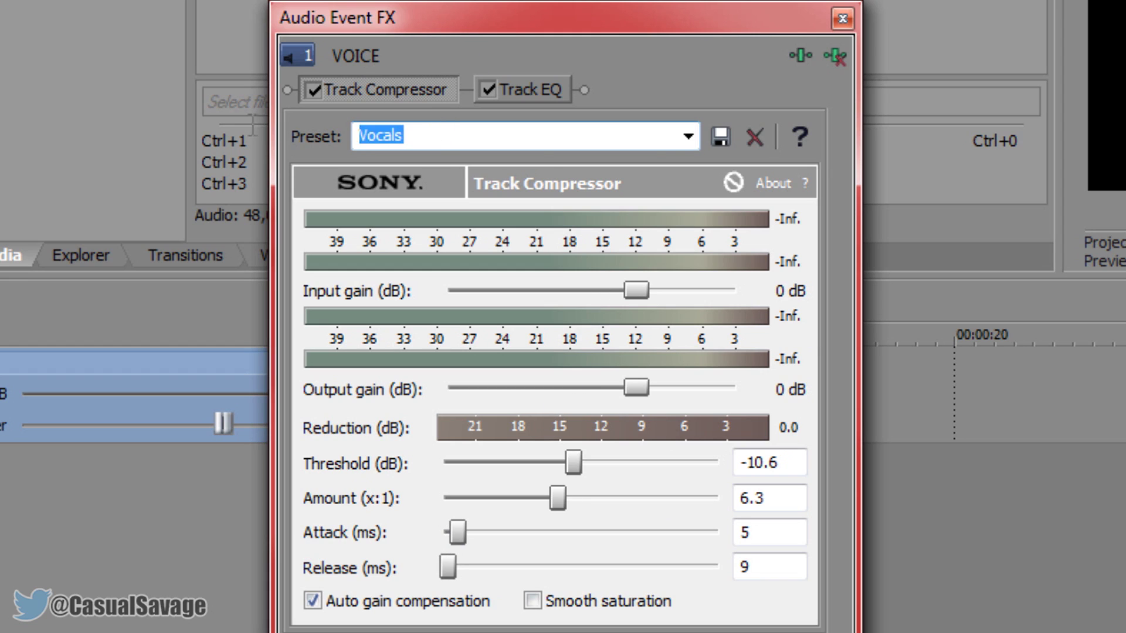
{"action": "left_click", "coordinate": [686, 136]}
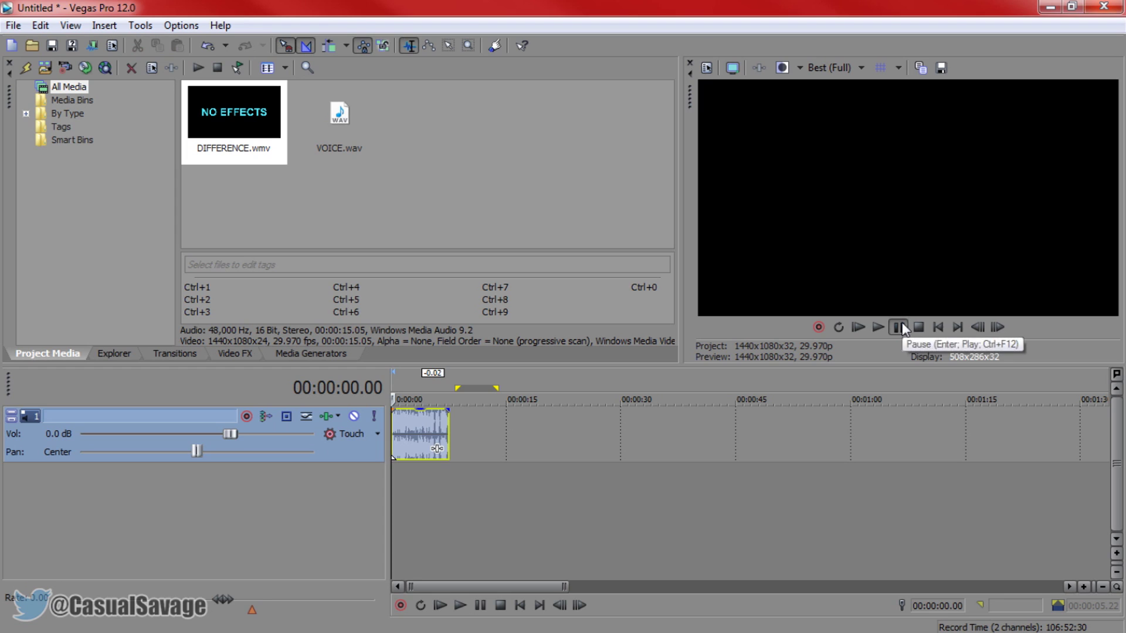
Play back the processed VOICE track and stop at 00:00:07.17
{"action": "key", "text": "space"}
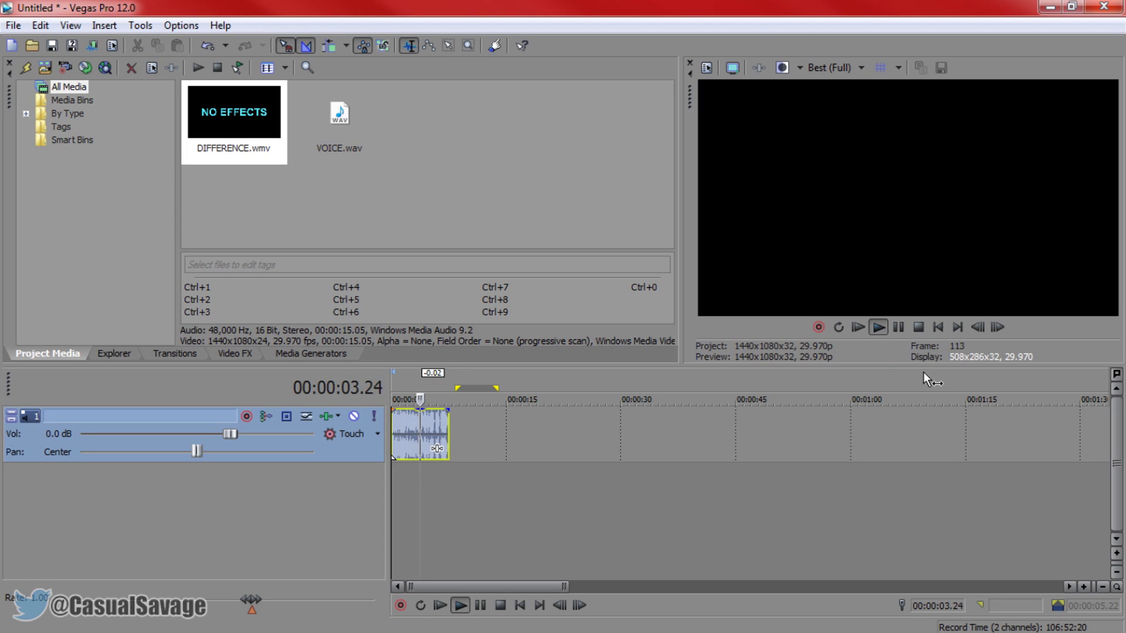
{"action": "left_click", "coordinate": [898, 329]}
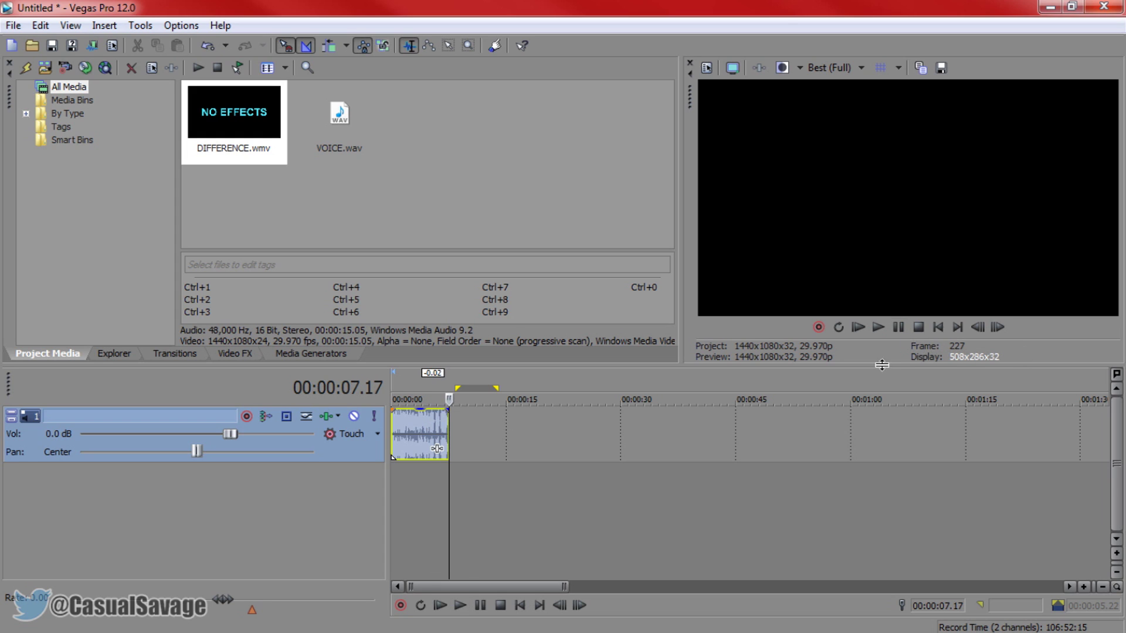